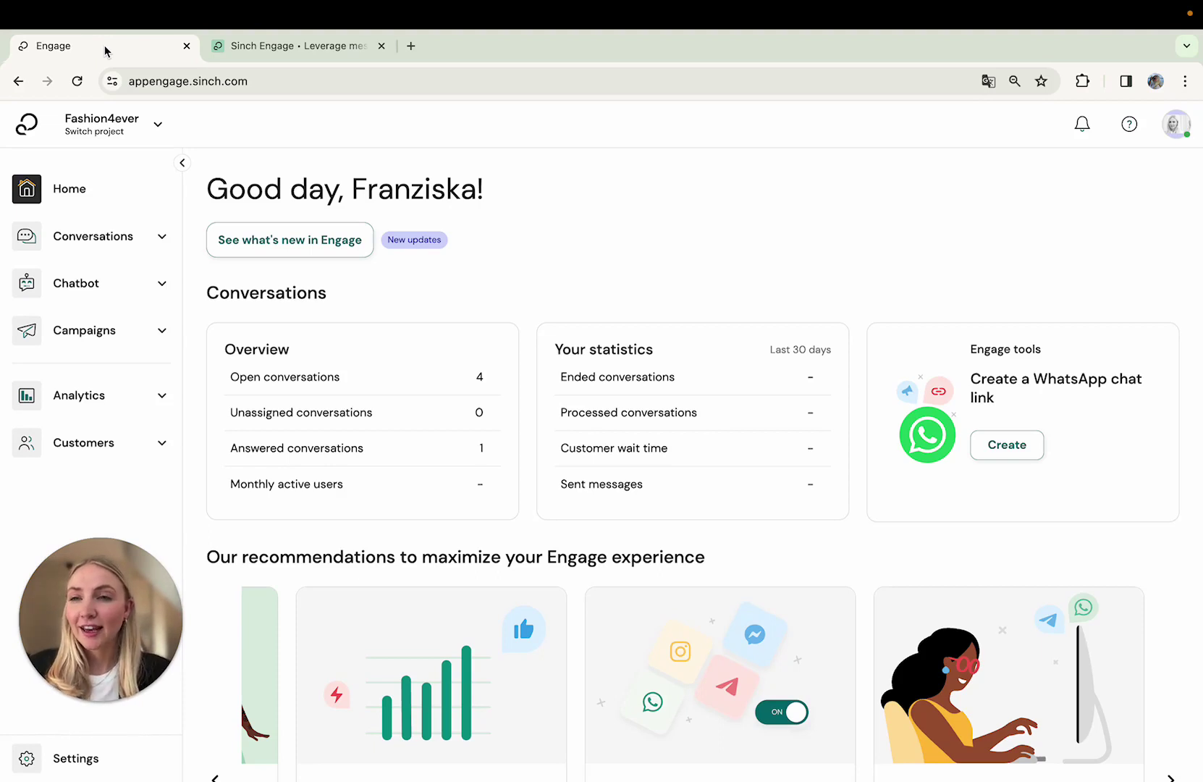
# Create a new bot from the Knowledge base AI chatbot template.
pyautogui.click(113, 285)
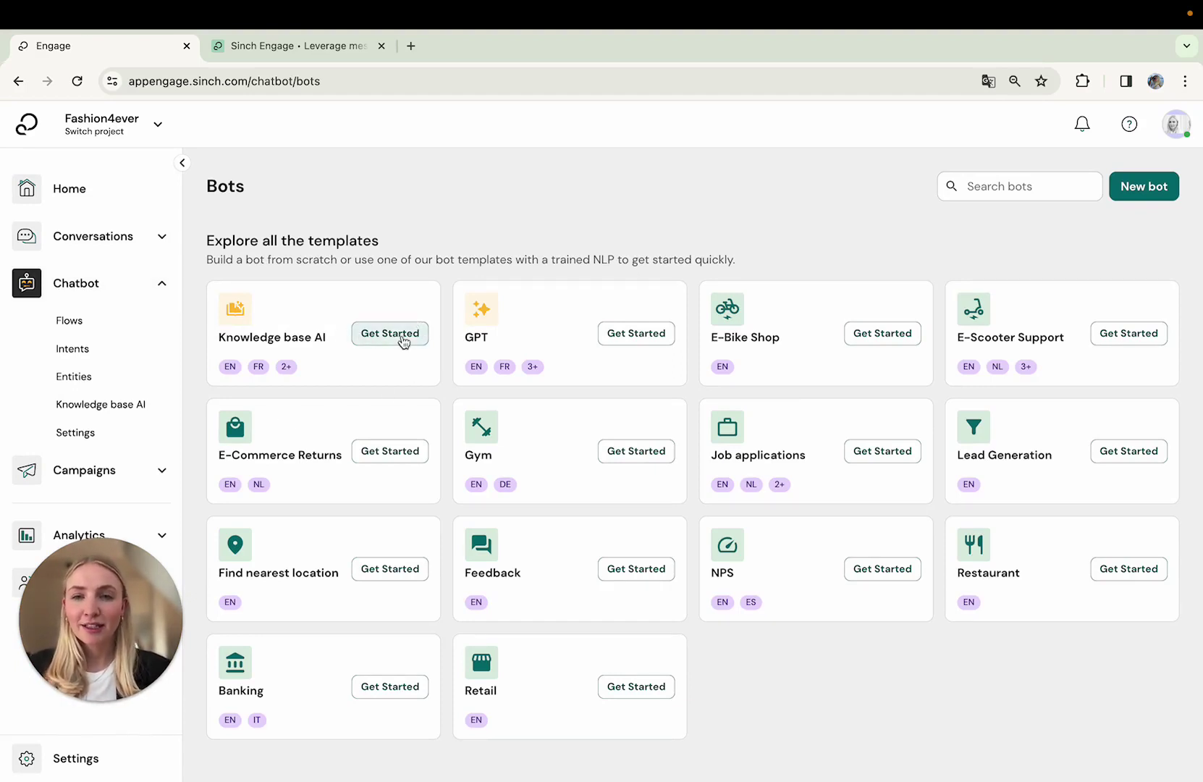
pyautogui.click(403, 338)
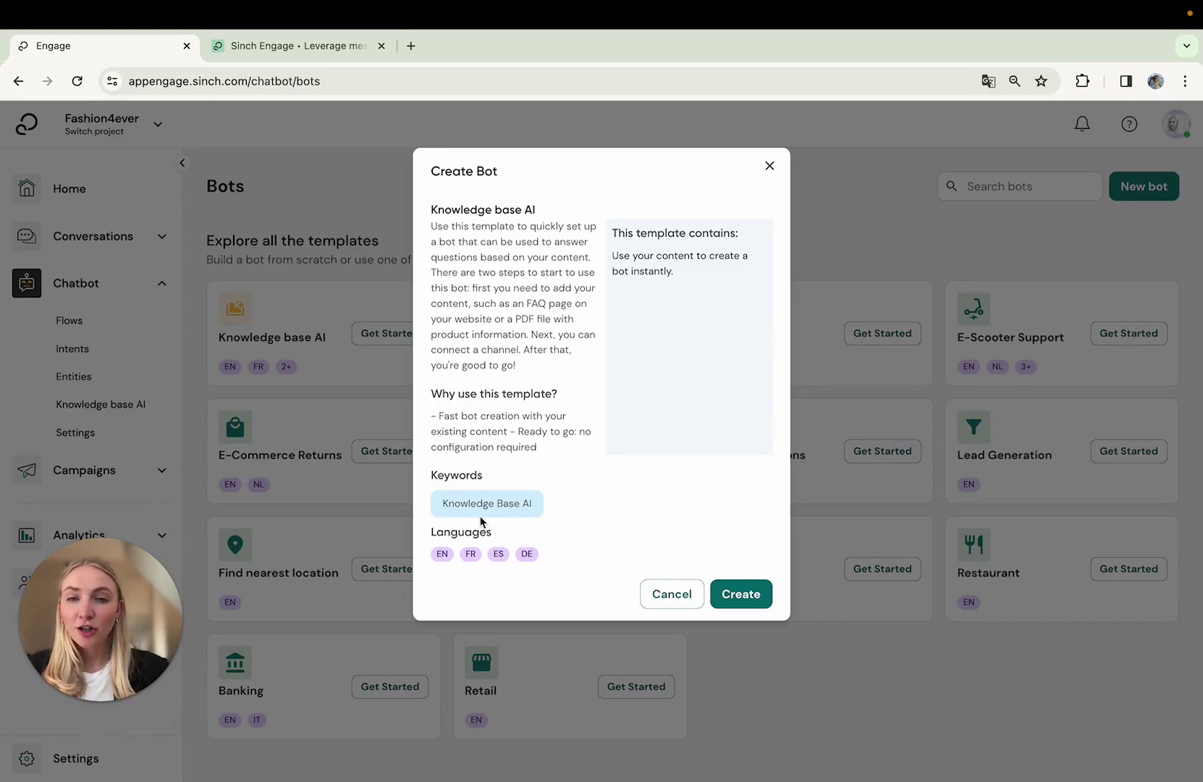
pyautogui.click(747, 603)
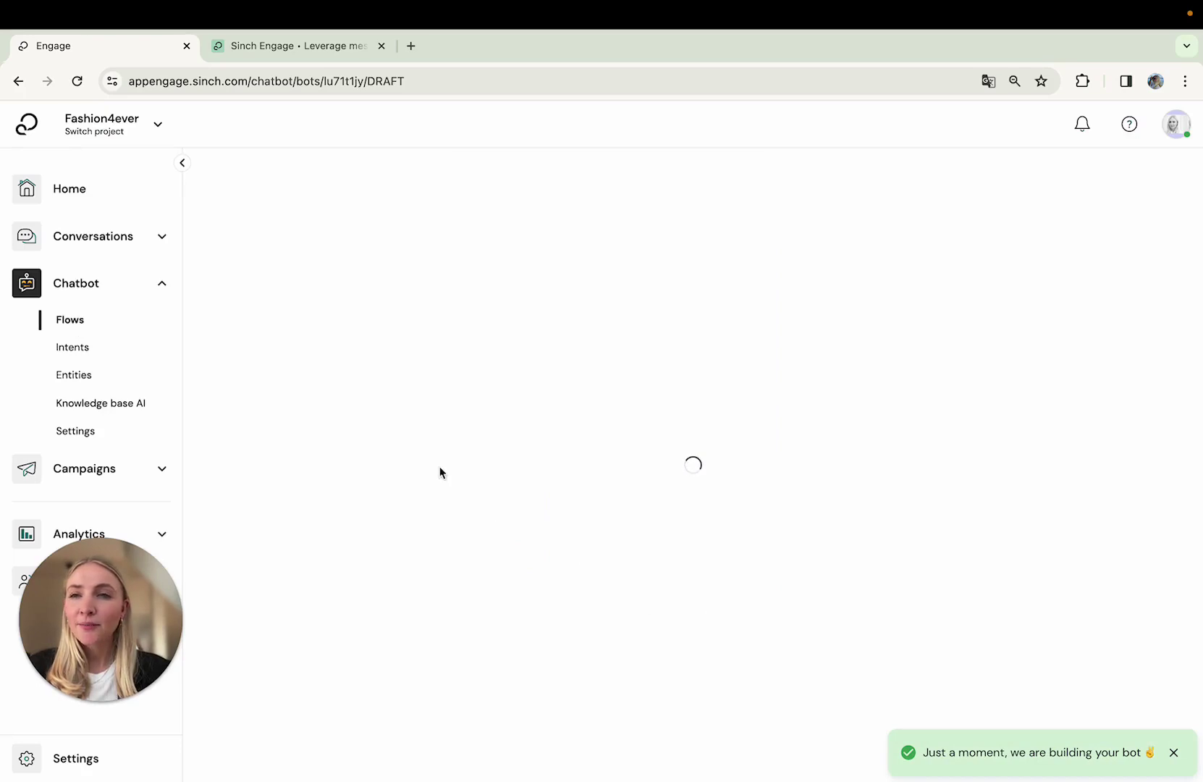
# Reload to show the bot's General flow, checking the engage.sinch.com address in its tab.
pyautogui.click(76, 81)
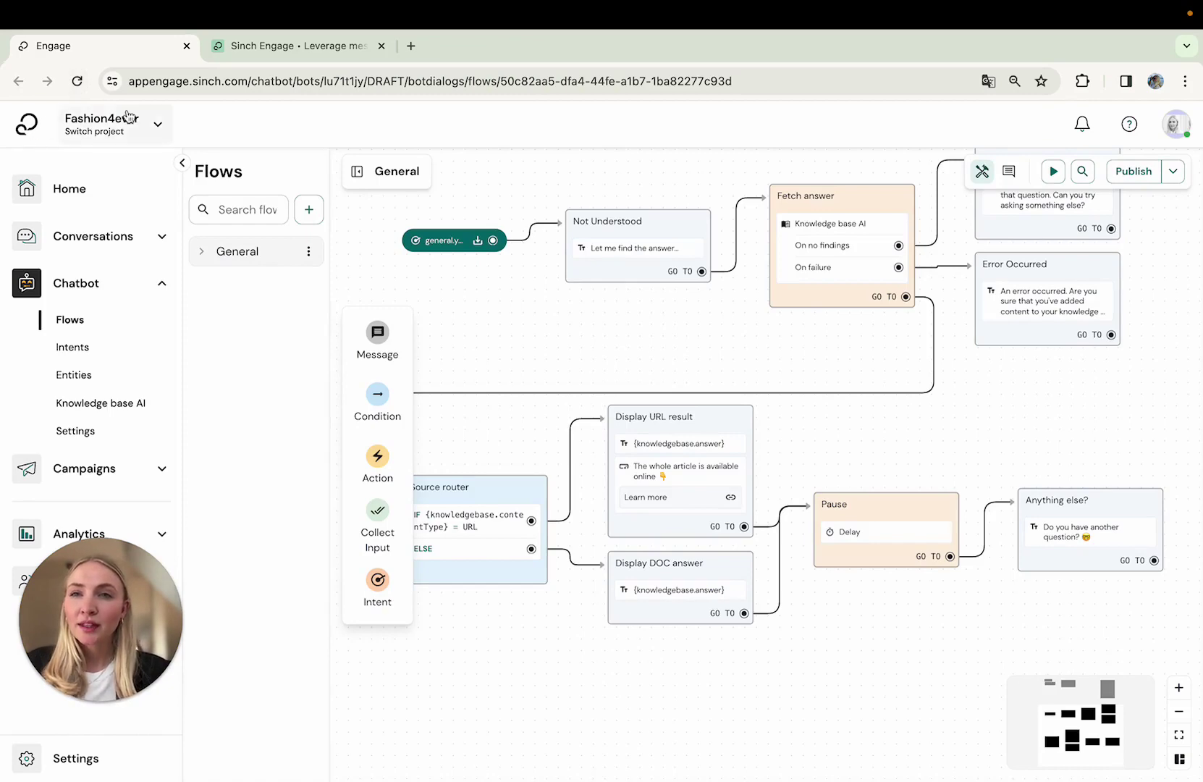
pyautogui.click(324, 51)
pyautogui.click(360, 78)
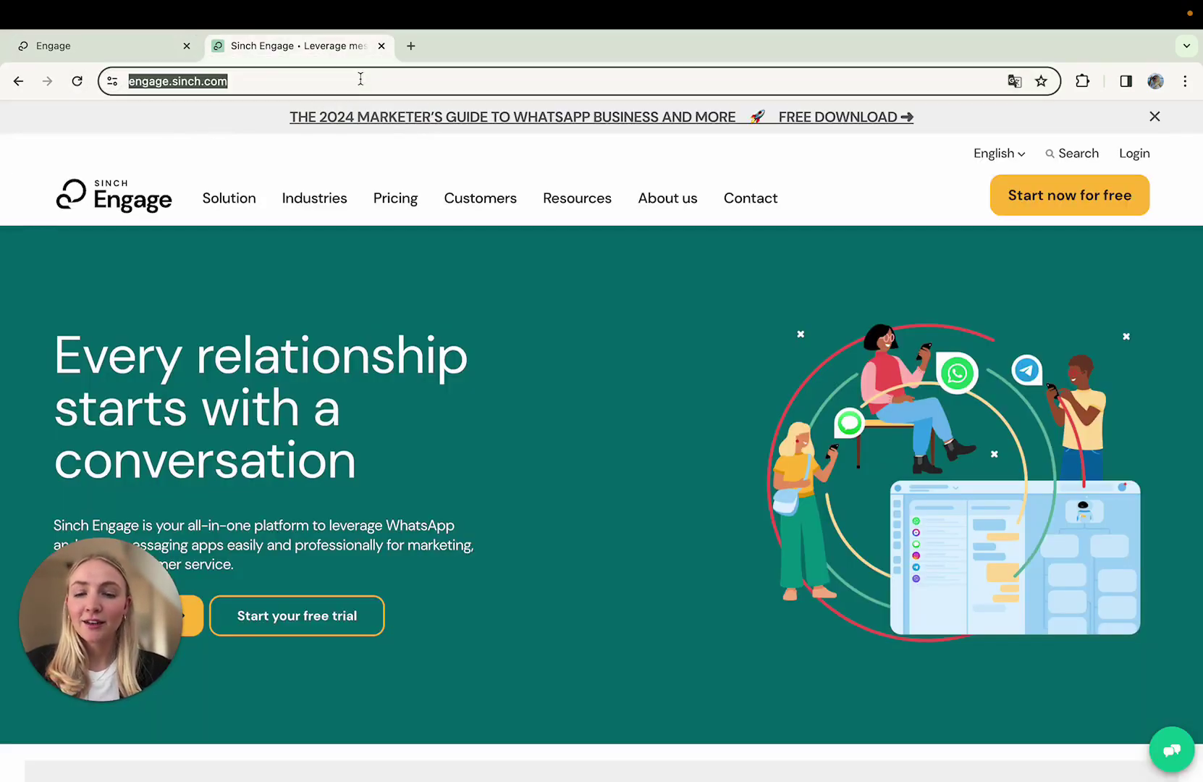
pyautogui.click(114, 47)
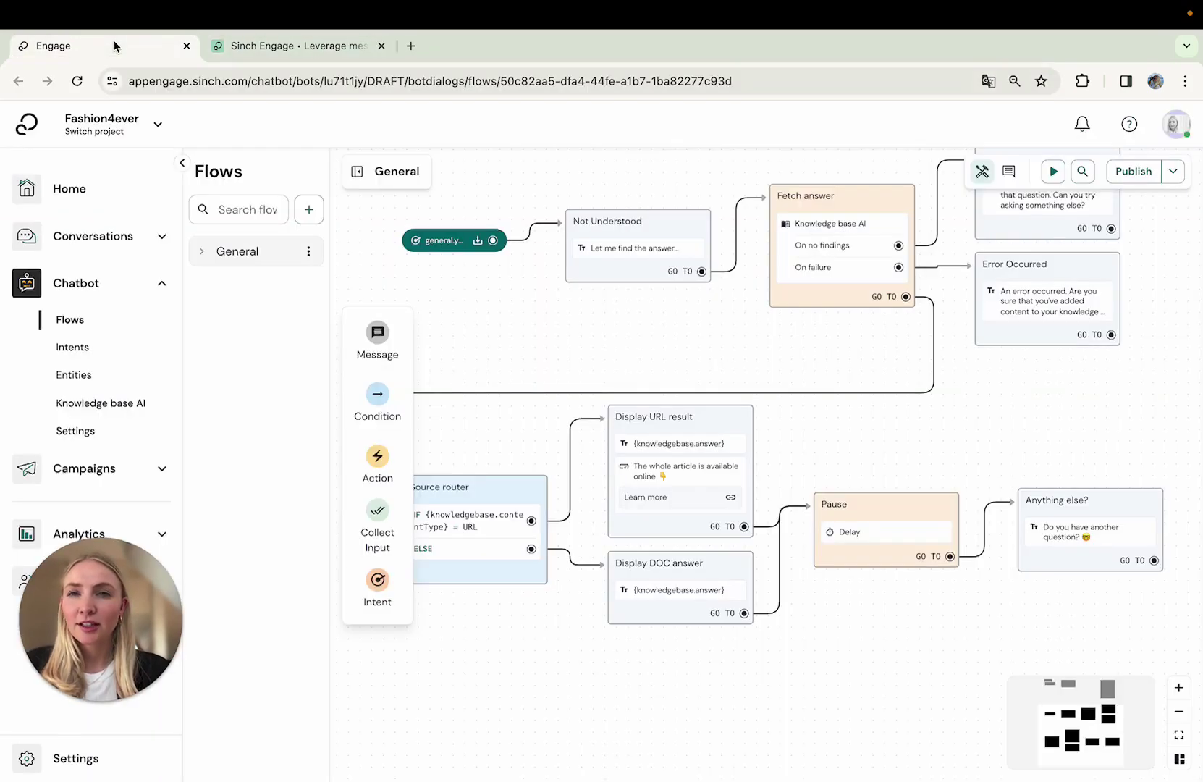
# Open the Knowledge base AI page and accept the Generative AI terms and conditions.
pyautogui.click(131, 412)
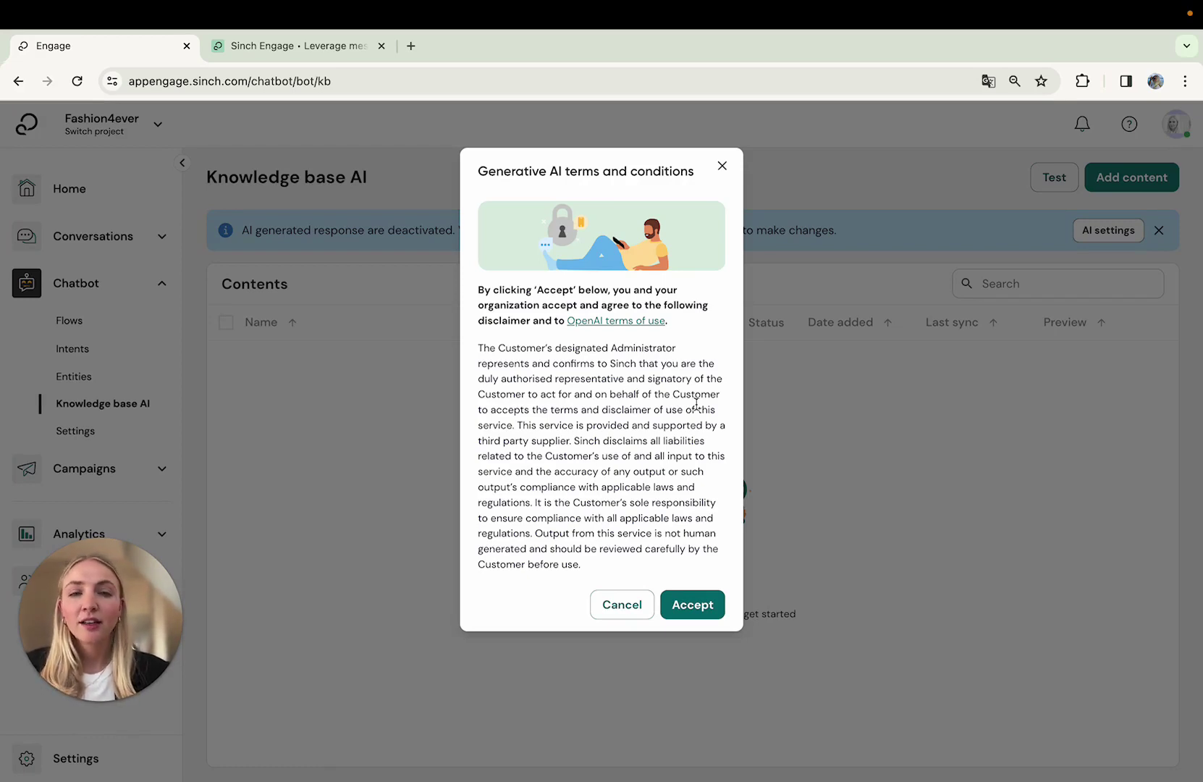
pyautogui.click(712, 603)
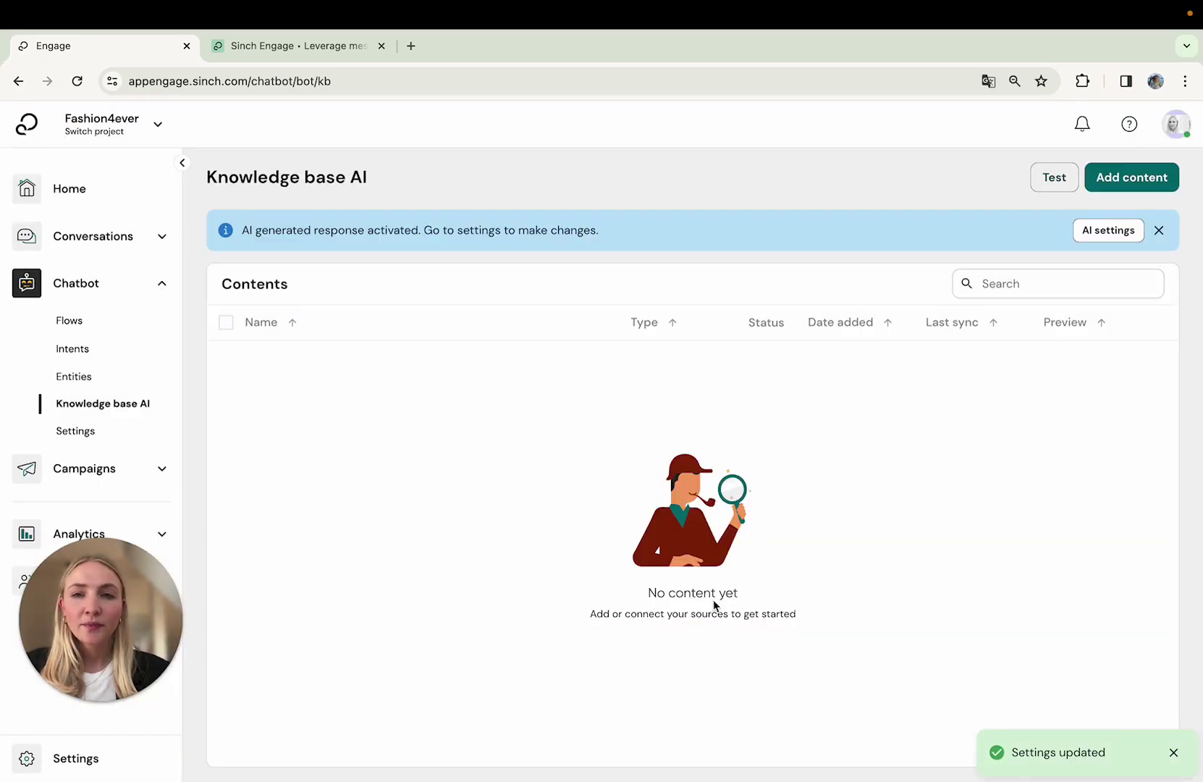
pyautogui.click(1147, 187)
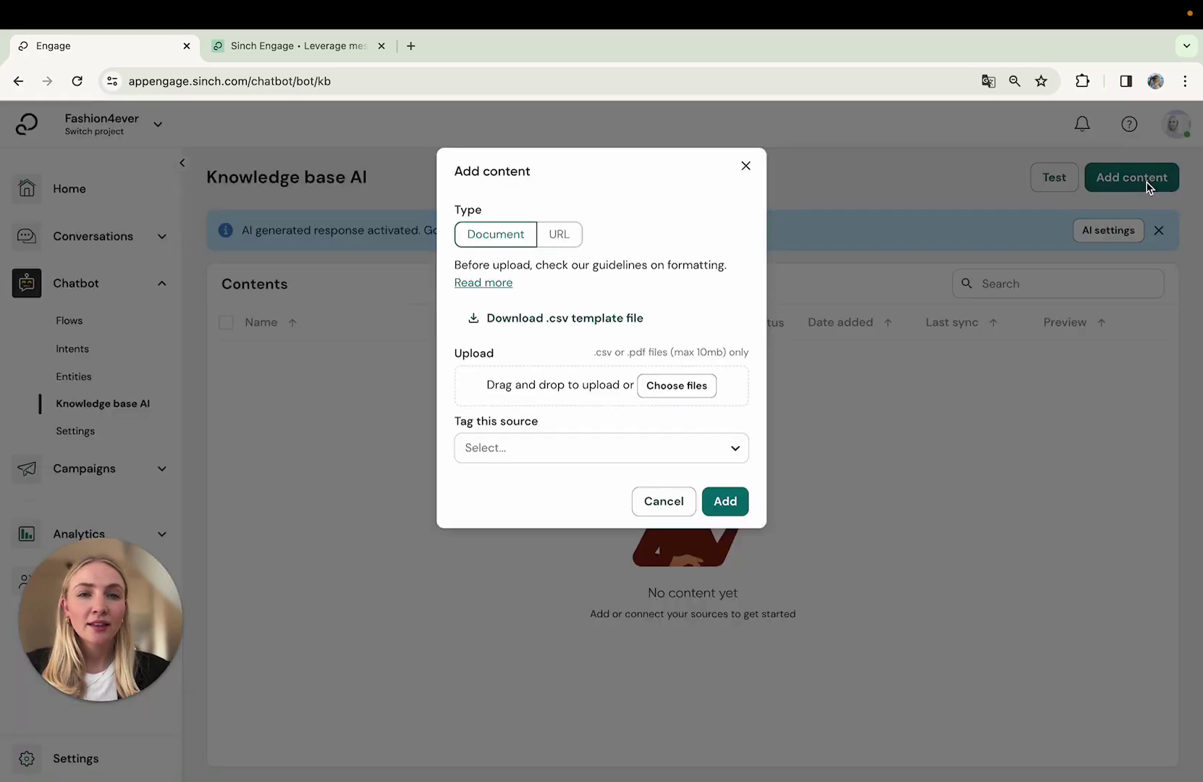
pyautogui.click(568, 247)
pyautogui.click(566, 296)
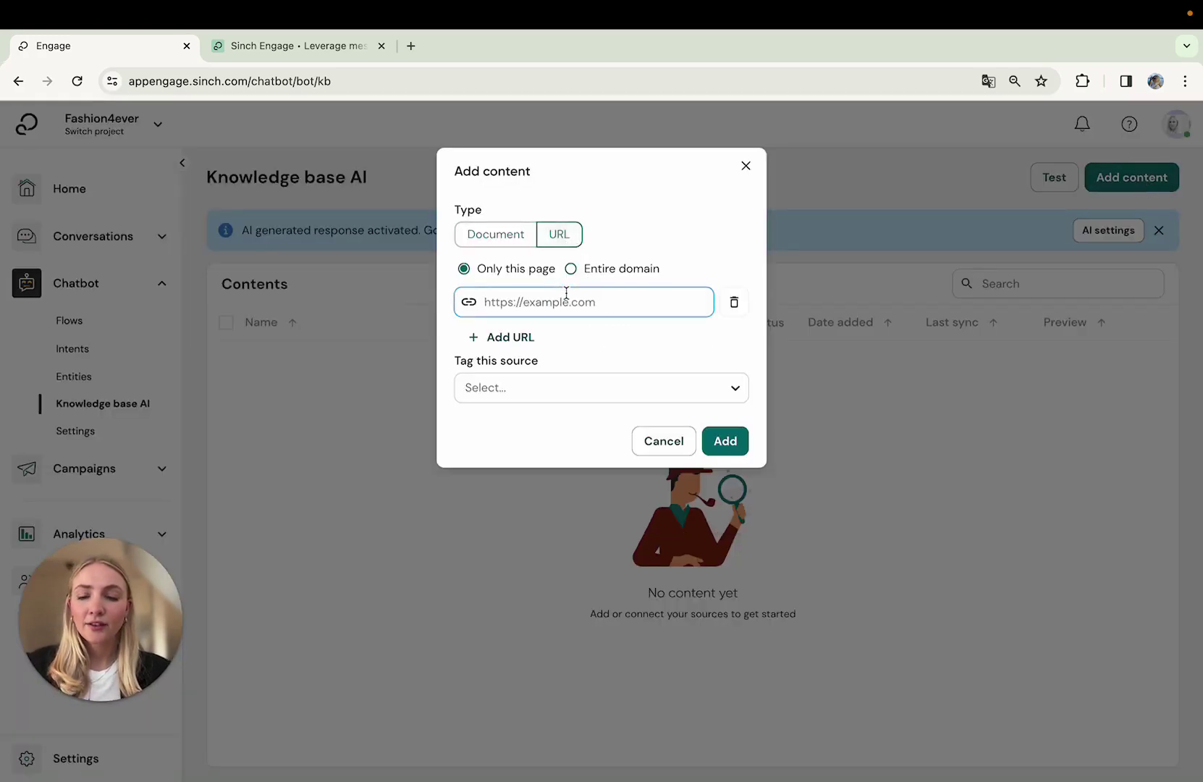
pyautogui.write('https://engage.sinch.com/')
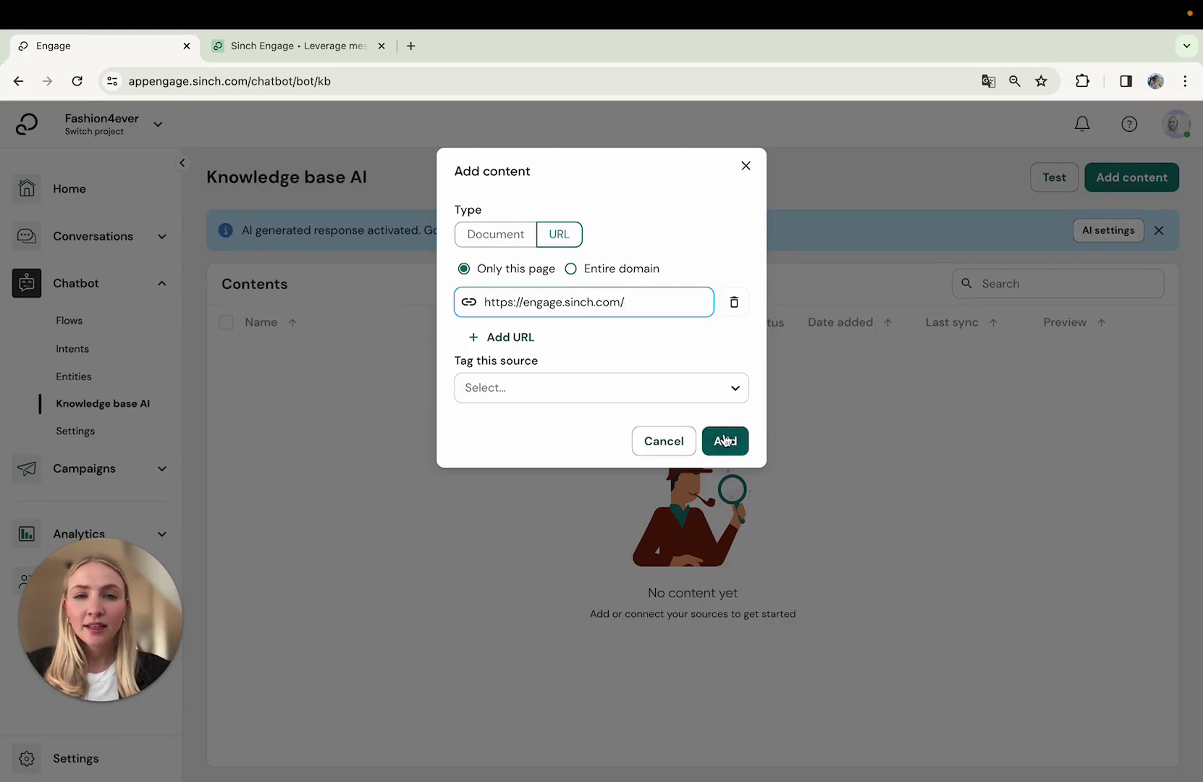
pyautogui.click(724, 439)
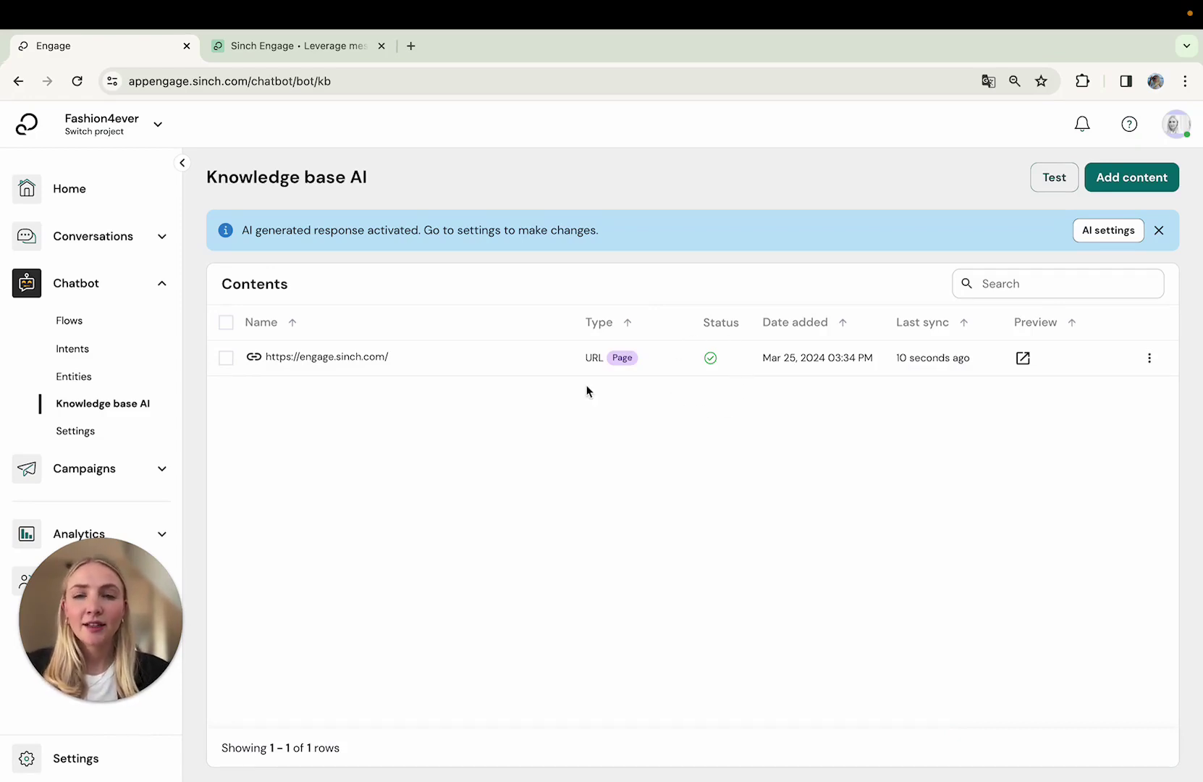
pyautogui.click(124, 325)
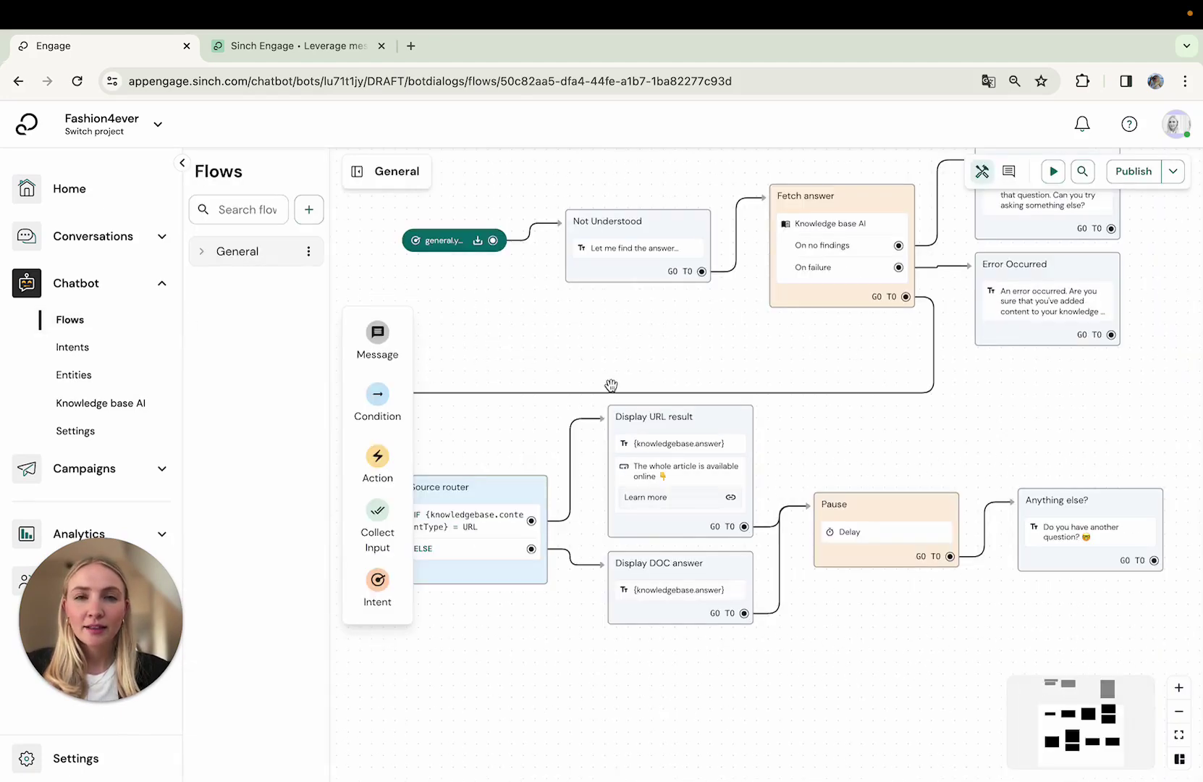
# Insert a smiley emoji into the Not Understood message 'Let me find the answer' and save.
pyautogui.moveTo(718, 353); pyautogui.dragTo(675, 396)
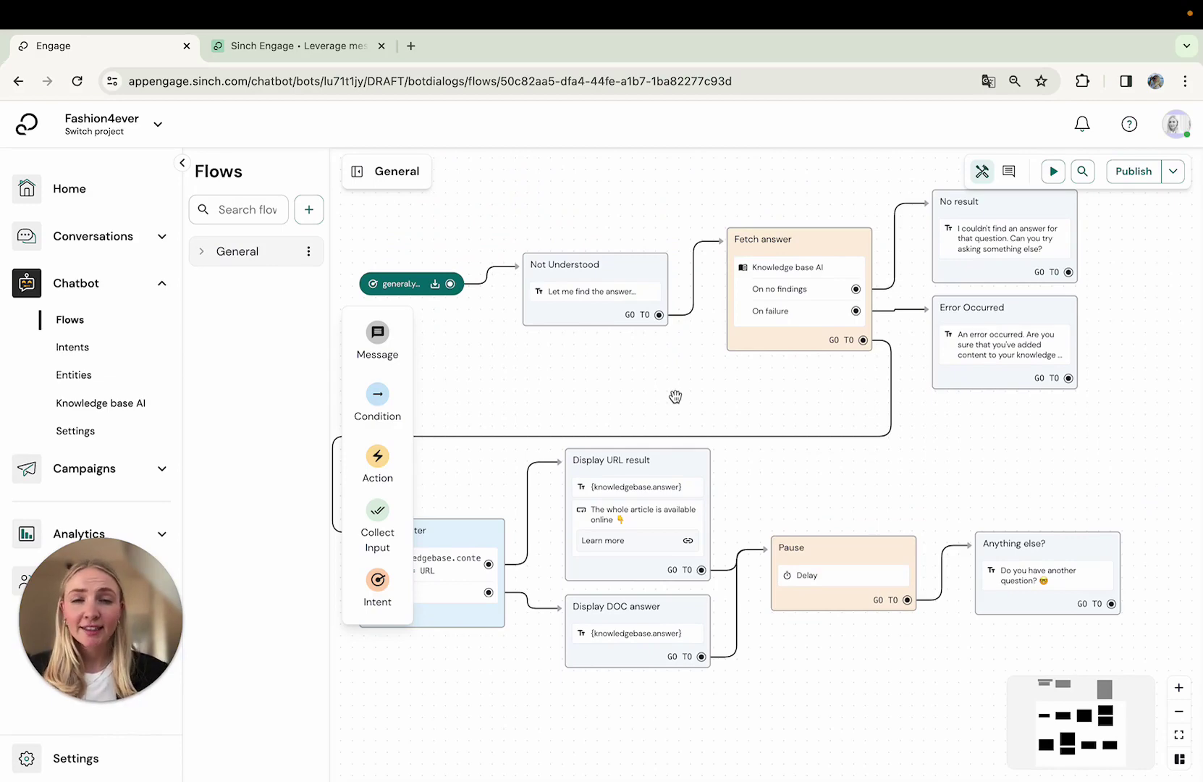
pyautogui.click(648, 278)
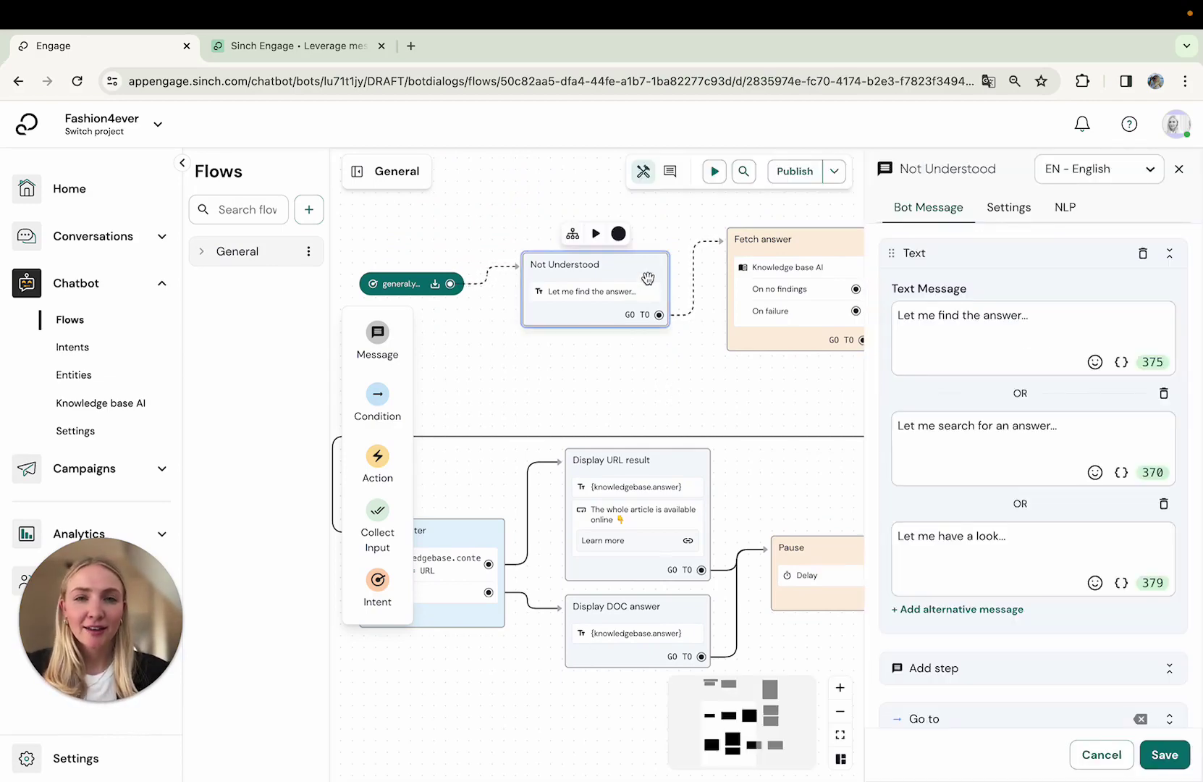
pyautogui.click(1021, 317)
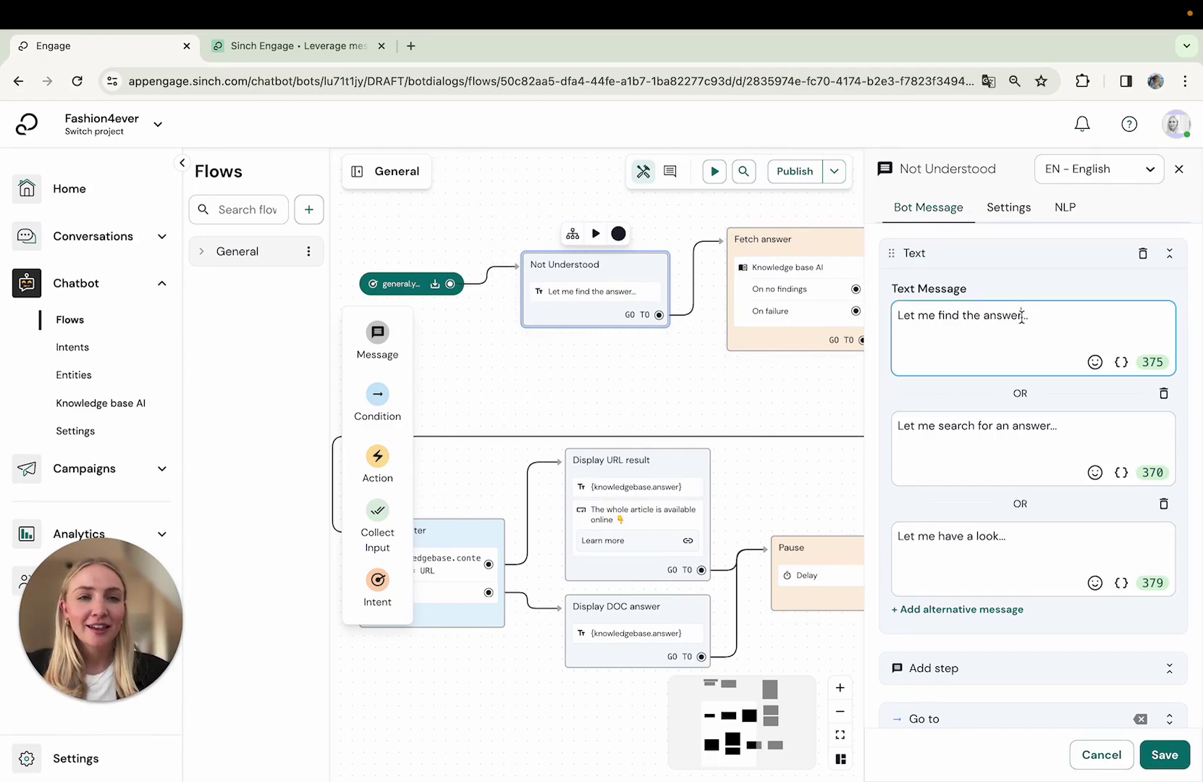
pyautogui.click(1094, 362)
pyautogui.click(883, 489)
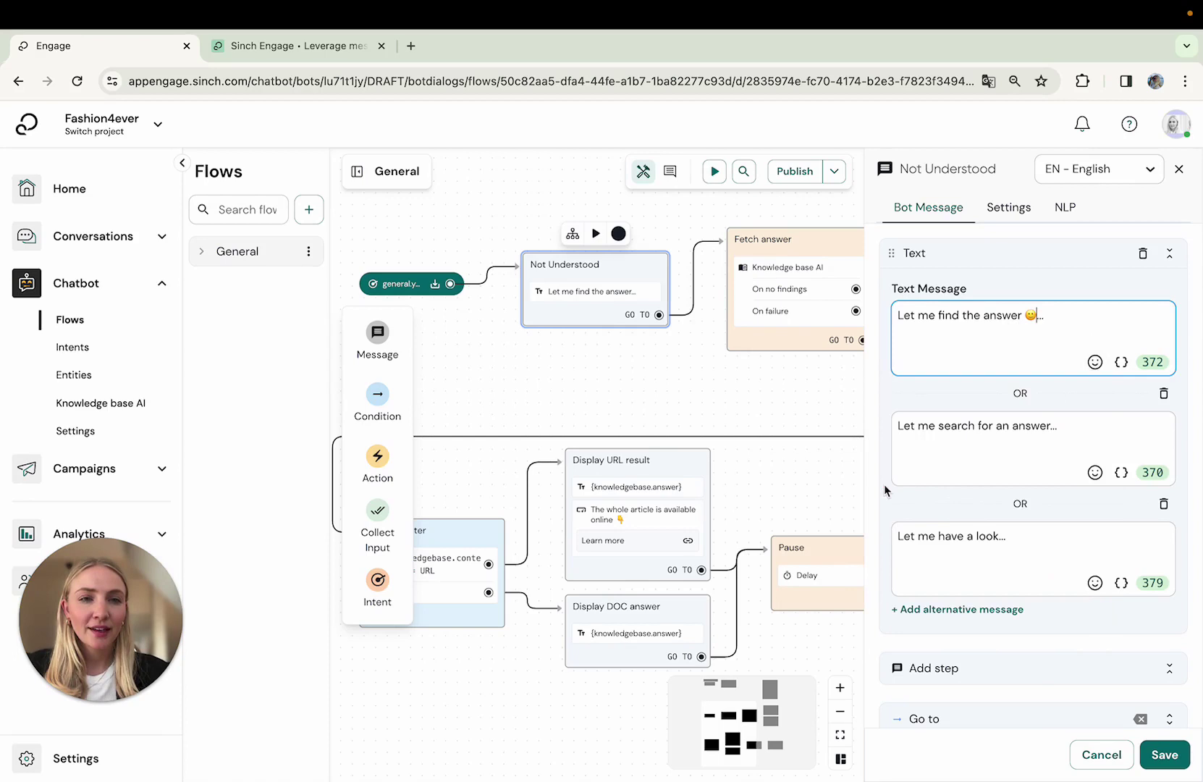
pyautogui.click(1166, 758)
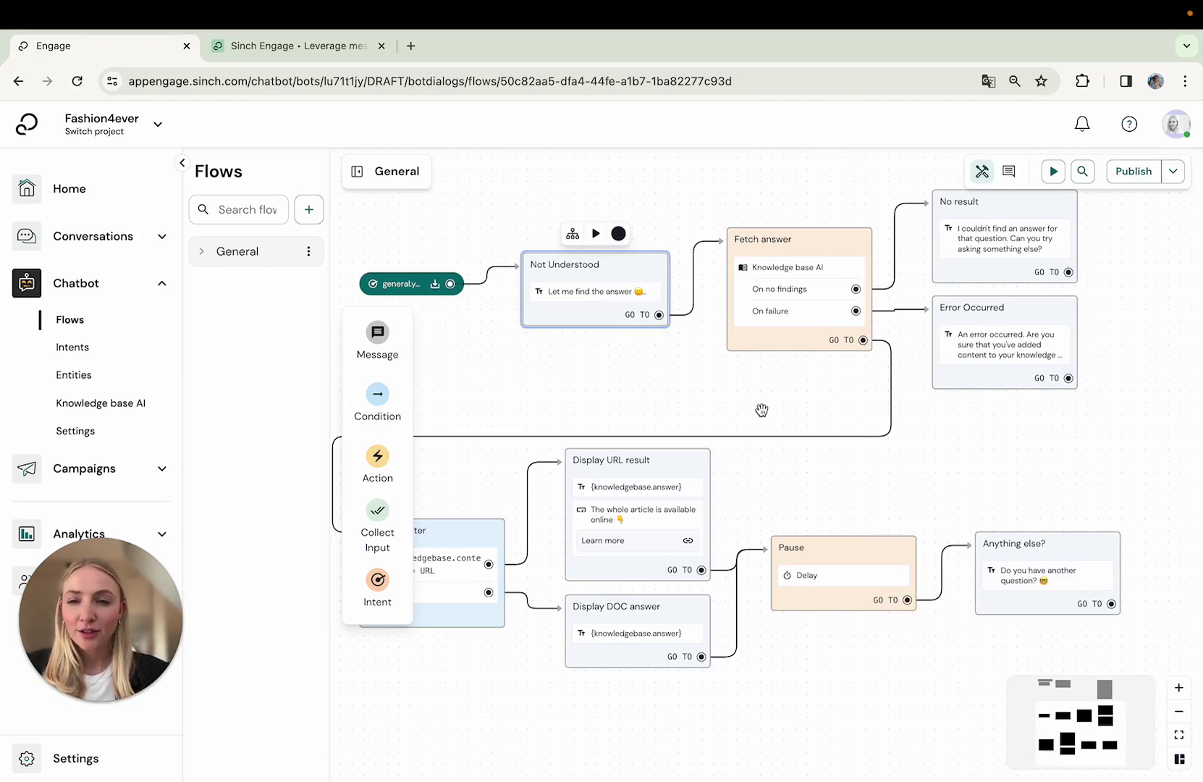
# Test the bot in EN - English by asking 'What is Sinch Engage?'.
pyautogui.click(1056, 175)
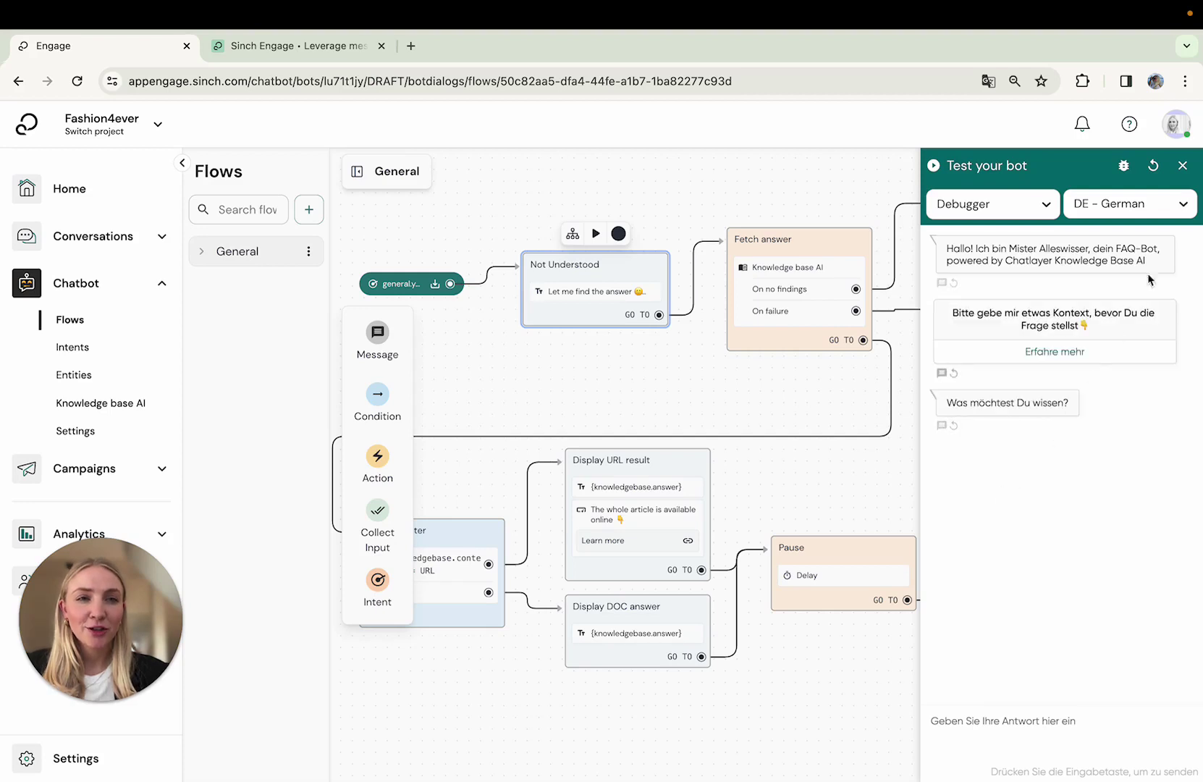
pyautogui.click(1167, 214)
pyautogui.click(1125, 250)
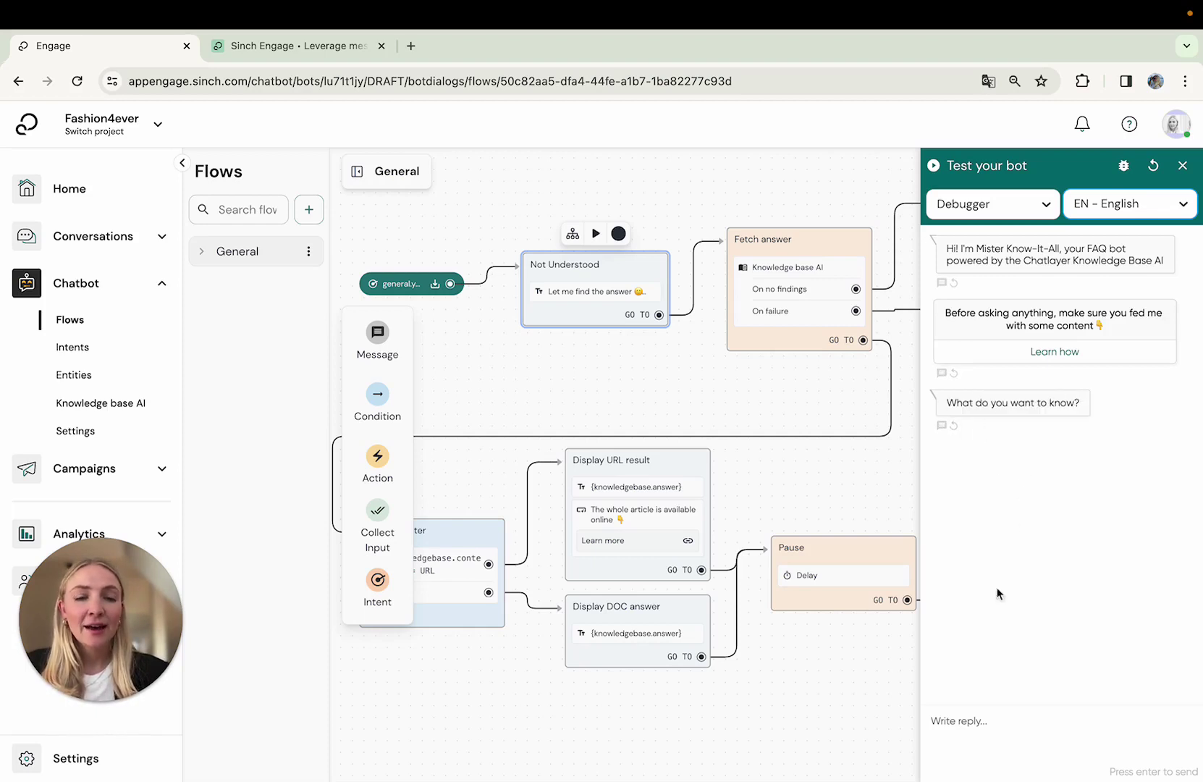
pyautogui.click(963, 722)
pyautogui.write('Wh')
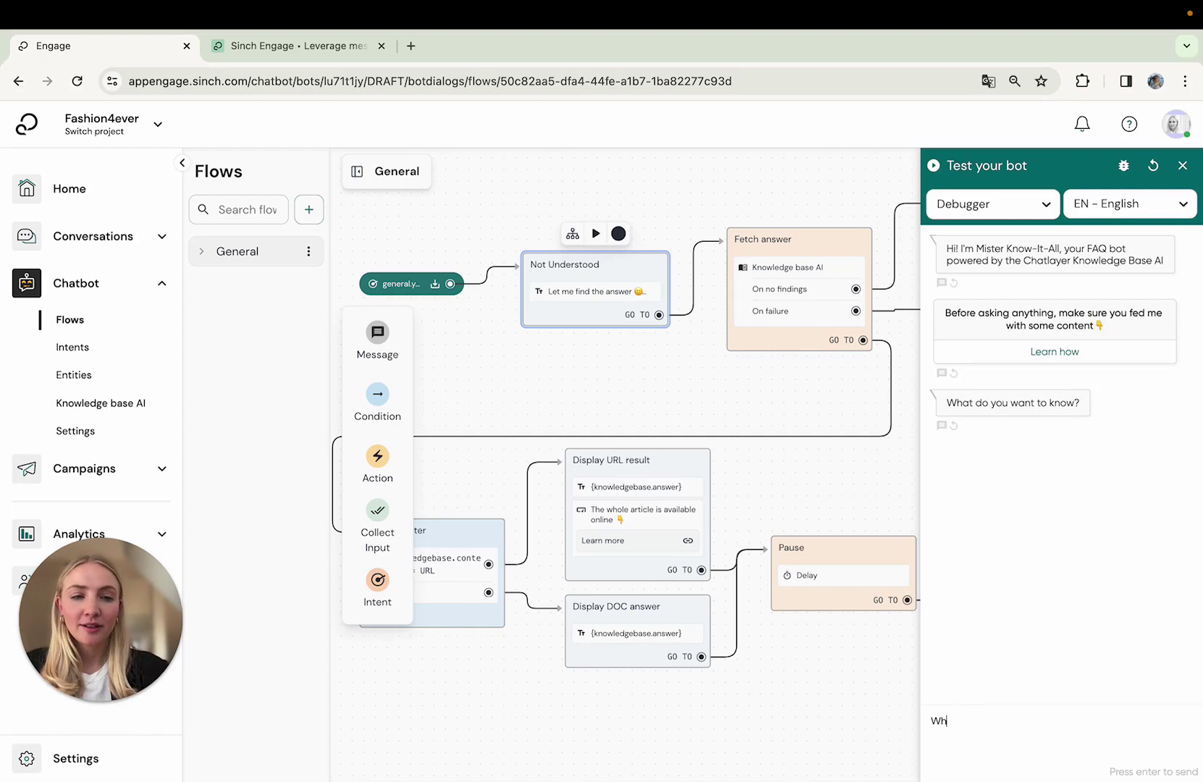
pyautogui.write('at is Sinch En')
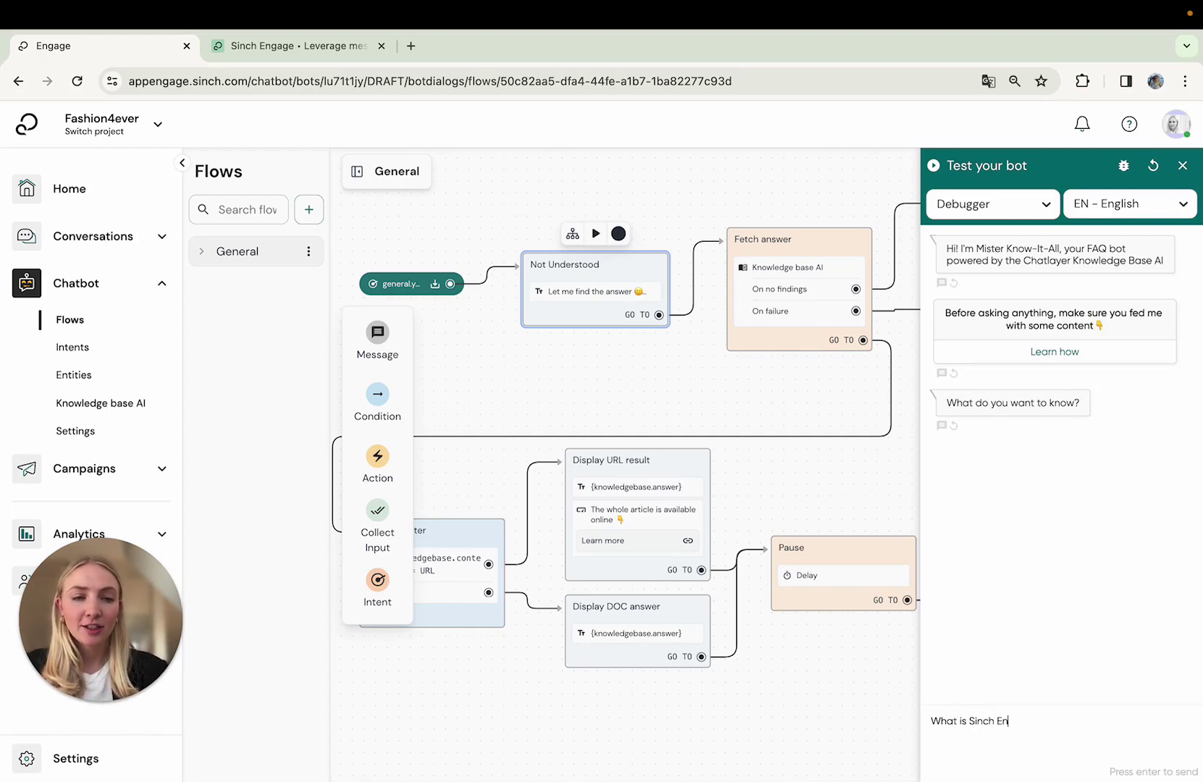
pyautogui.write('gage?')
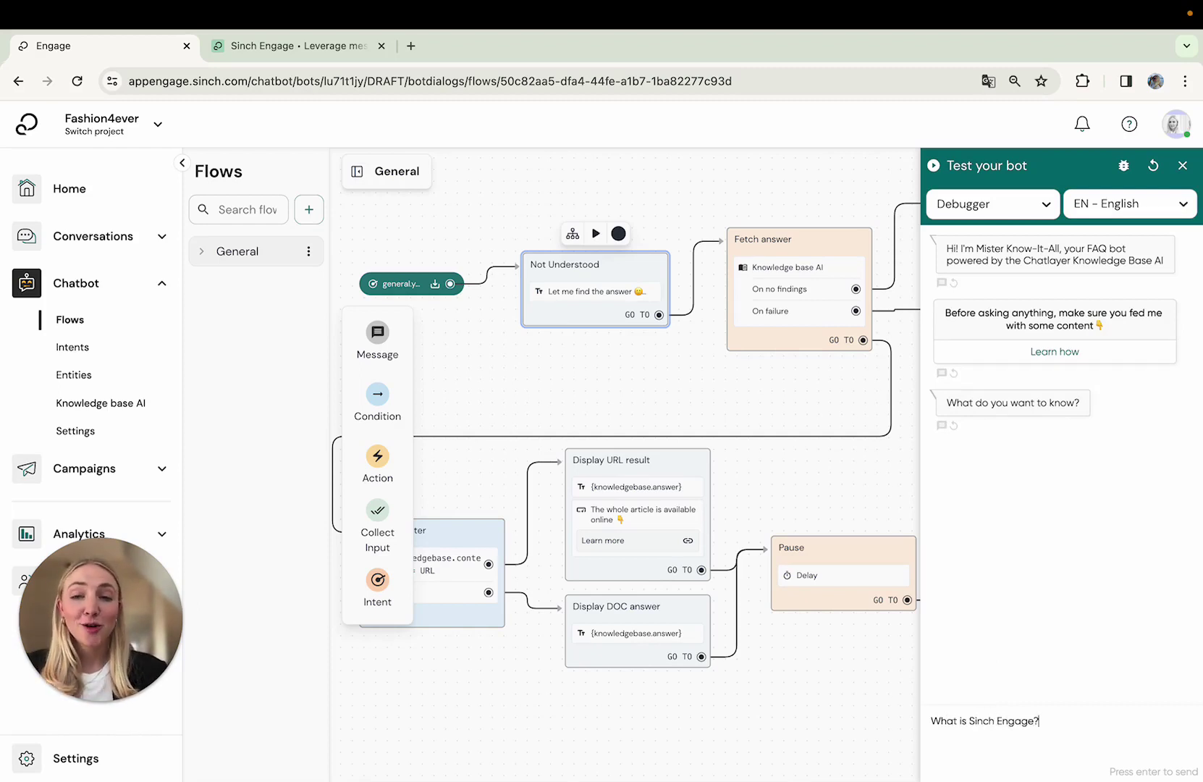
pyautogui.press('Return')
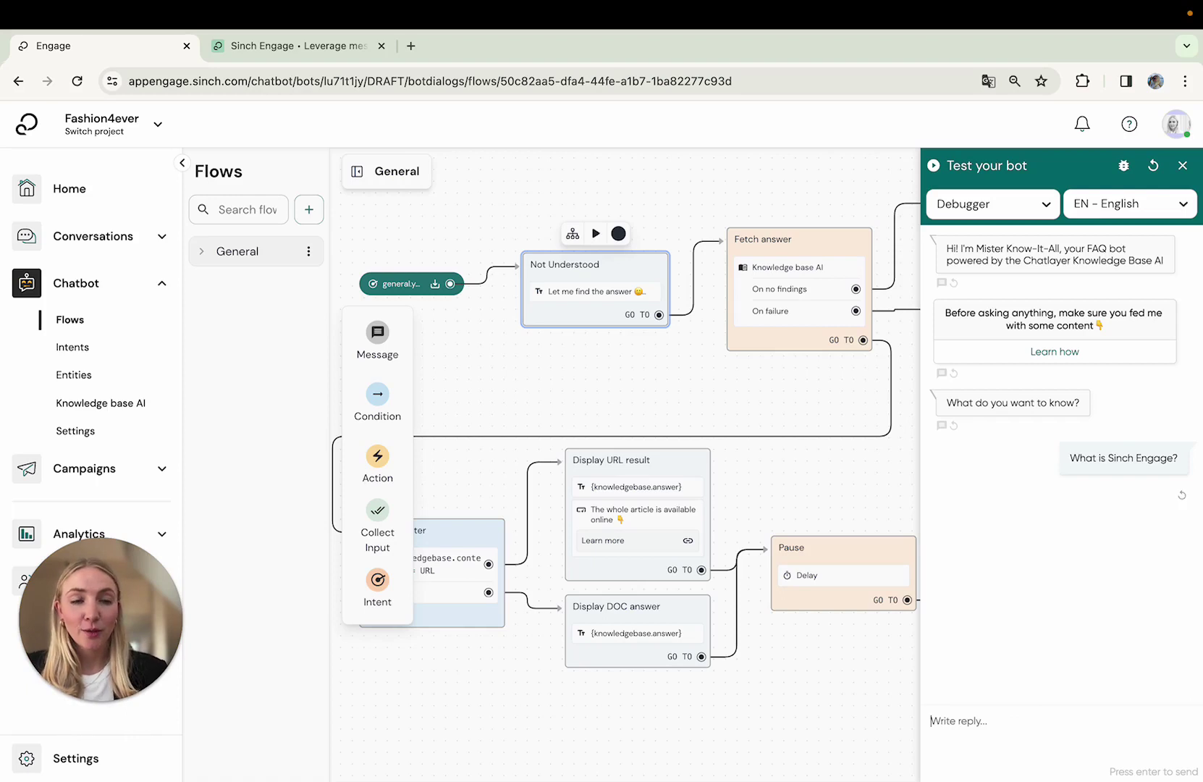